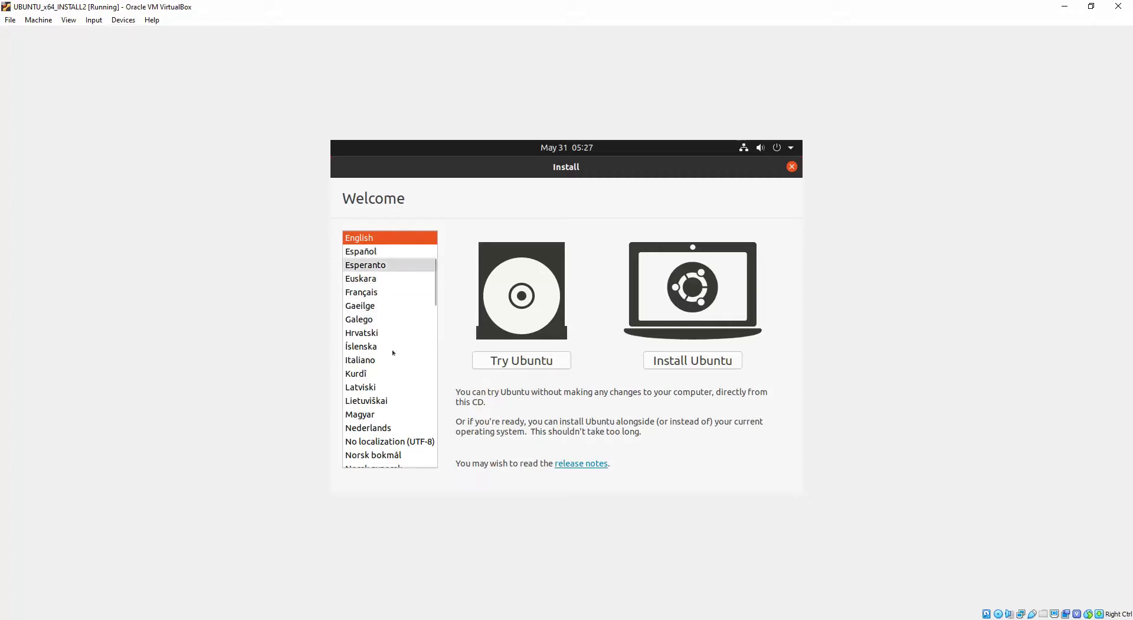
Step: Keep English as the installer language and choose Install Ubuntu rather than trying it
scroll(393, 352, down, 10)
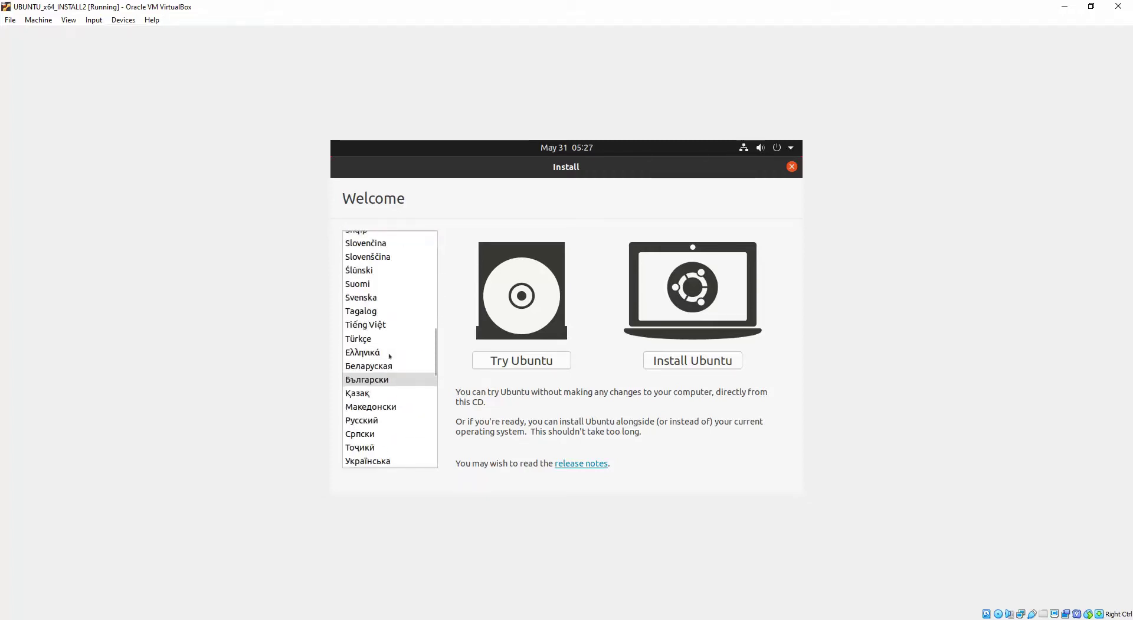
scroll(390, 355, up, 10)
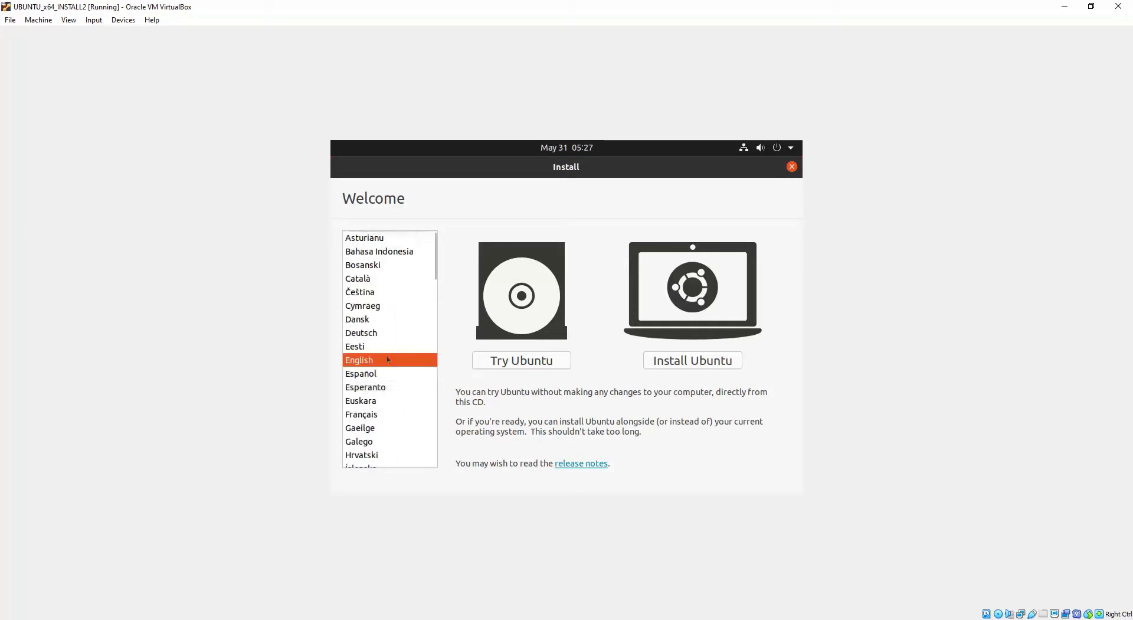
click(683, 360)
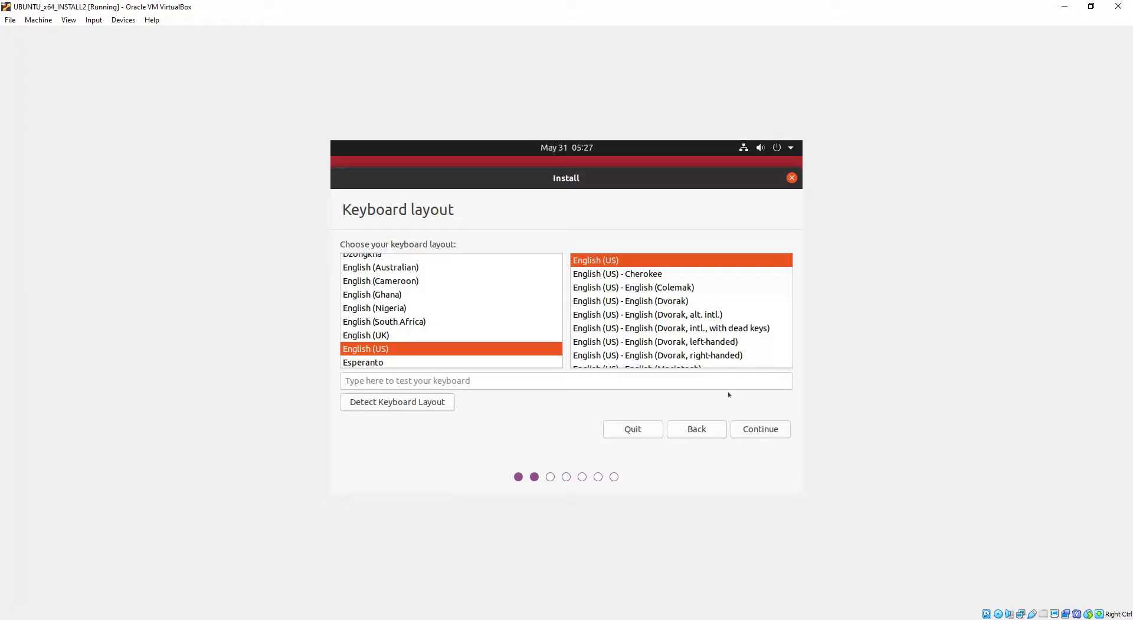
Step: Accept English (US) / English (US) as the keyboard layout
click(767, 428)
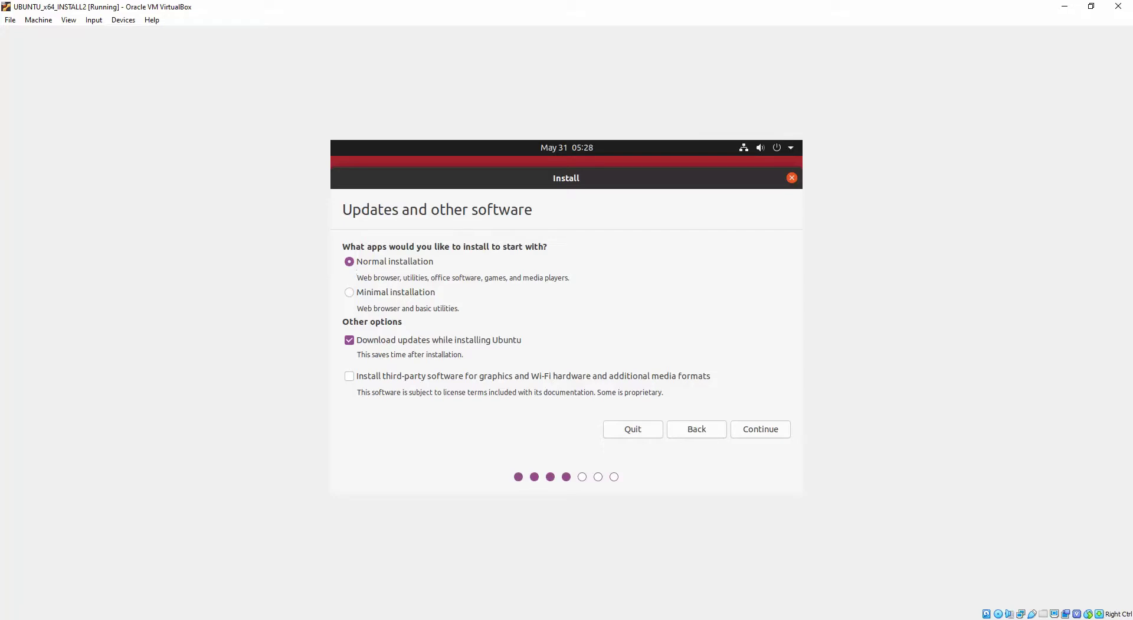
Step: Choose Normal installation with updates downloaded and third-party graphics, Wi-Fi and media software included
drag(357, 277, 563, 278)
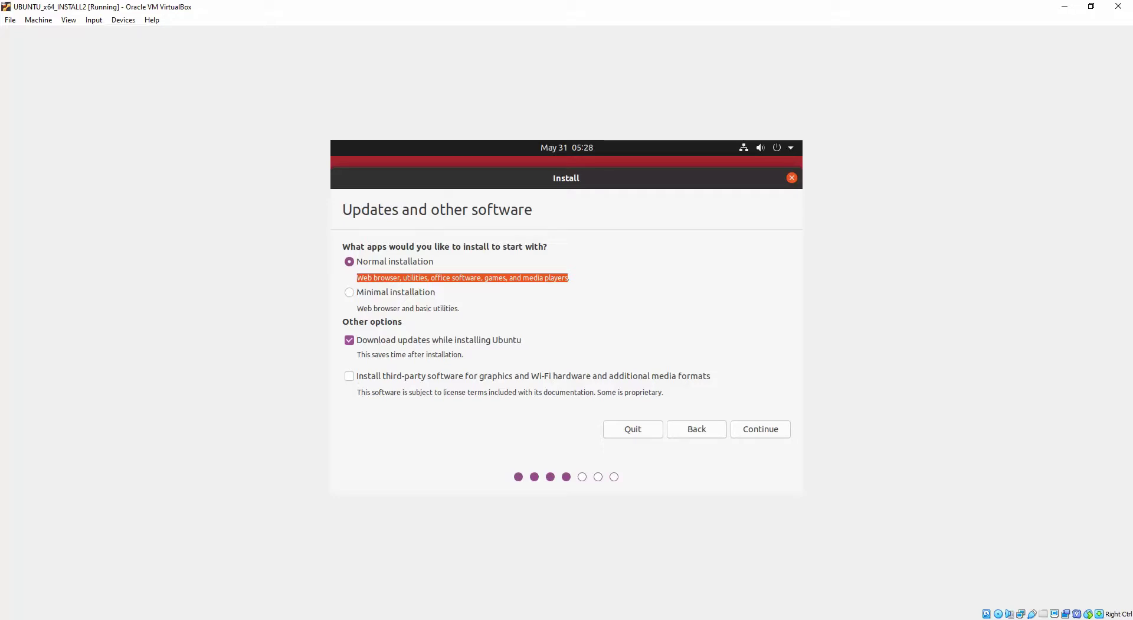
click(349, 376)
click(657, 380)
click(657, 379)
click(761, 430)
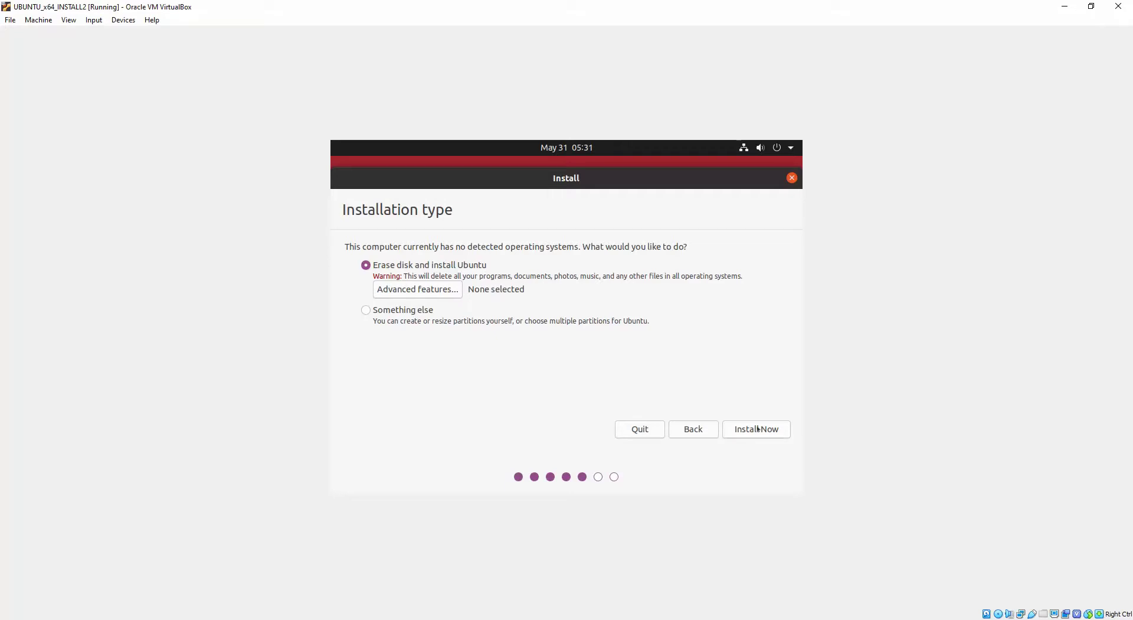
Step: Erase the virtual disk for Ubuntu and confirm writing the ext4 partition changes
click(758, 429)
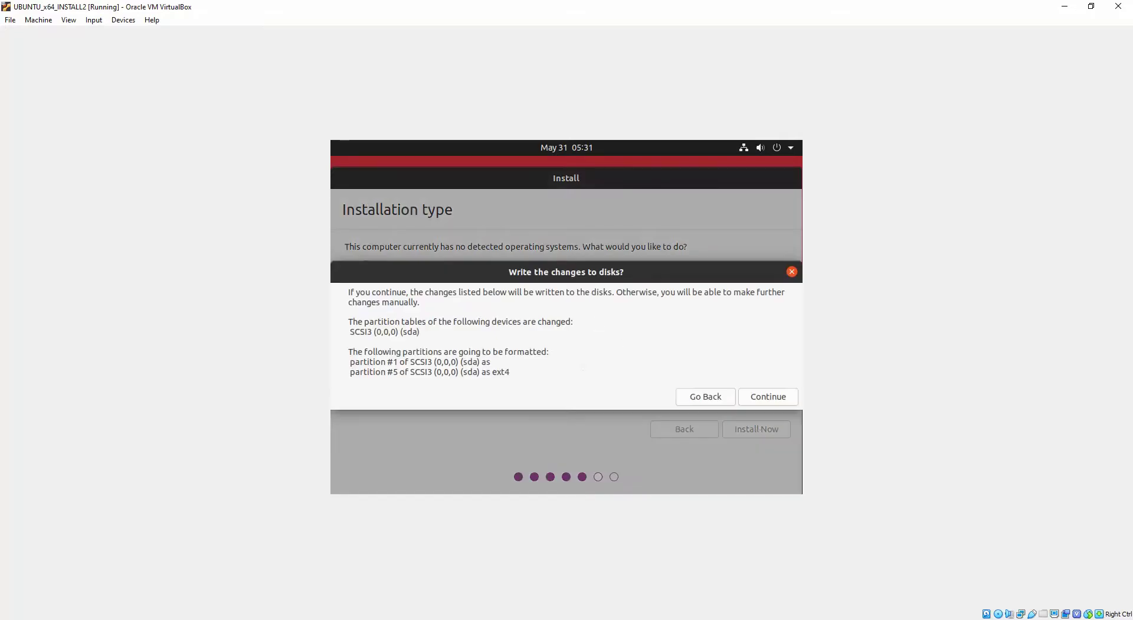
click(761, 395)
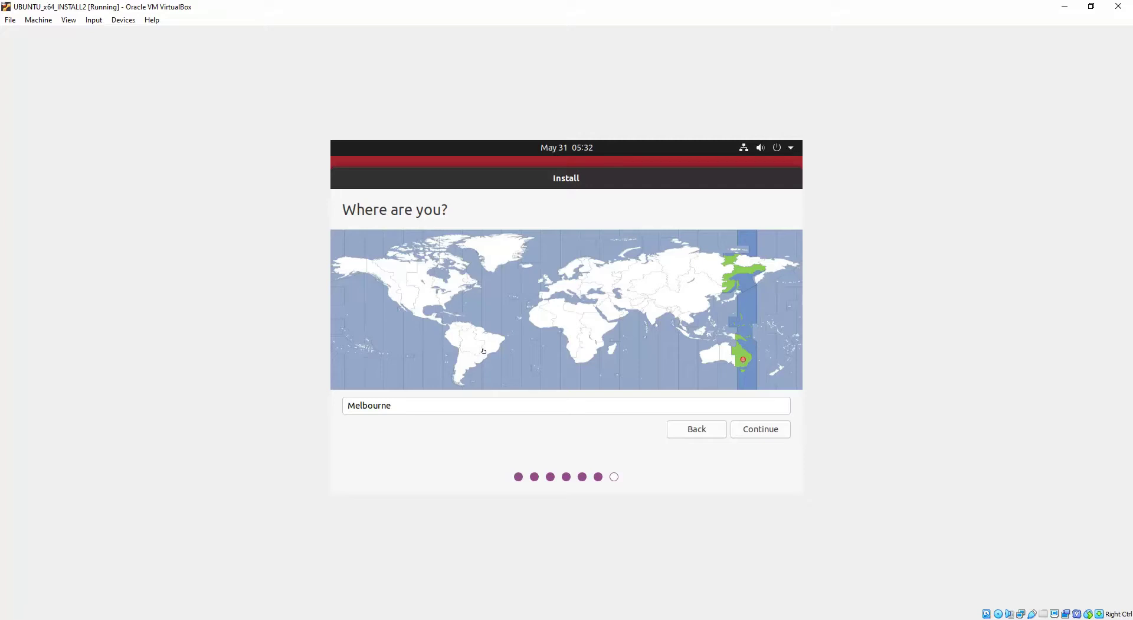
Step: Try Sao Paulo and Chicago on the map, then settle on Melbourne as the time zone
click(483, 350)
click(428, 296)
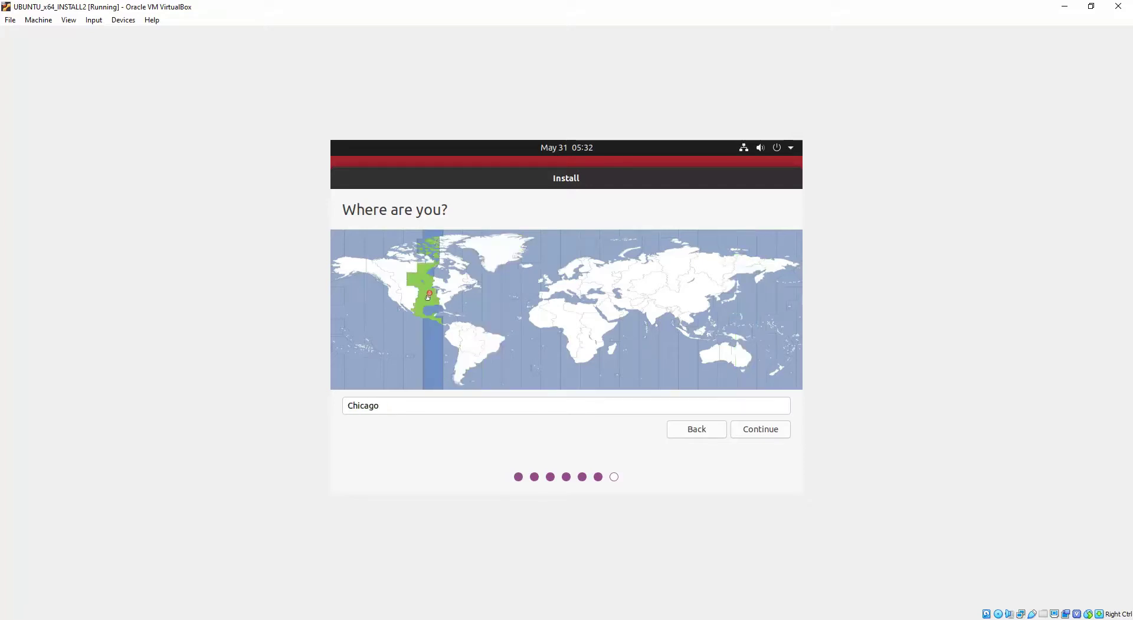
click(739, 366)
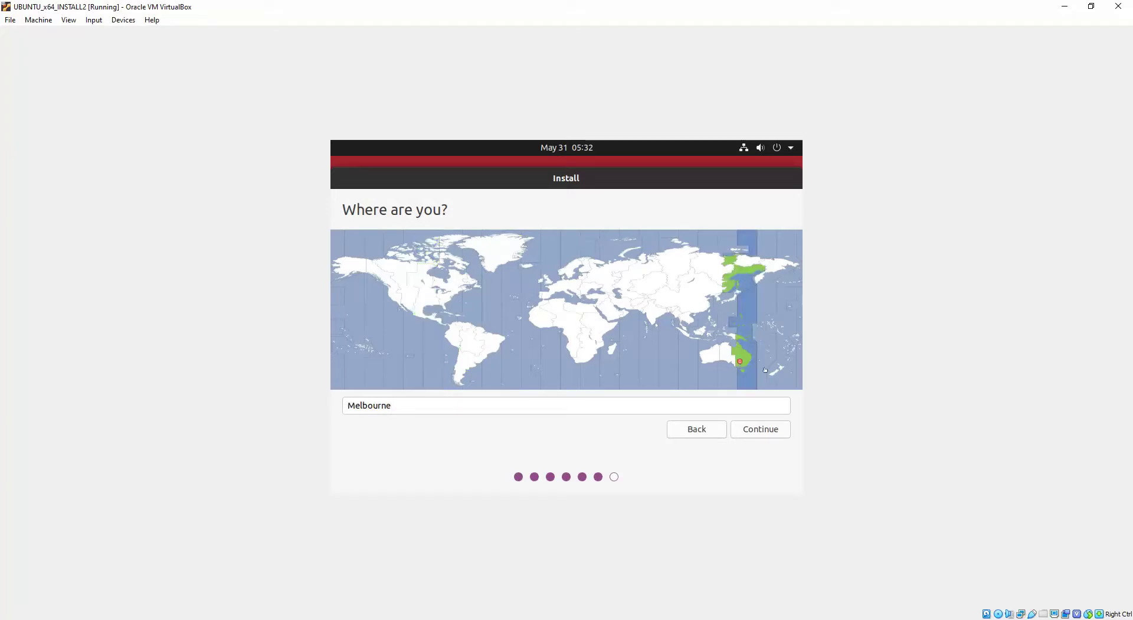
Step: Accept Melbourne, then enter the user's name and adjust the computer name and username
click(762, 430)
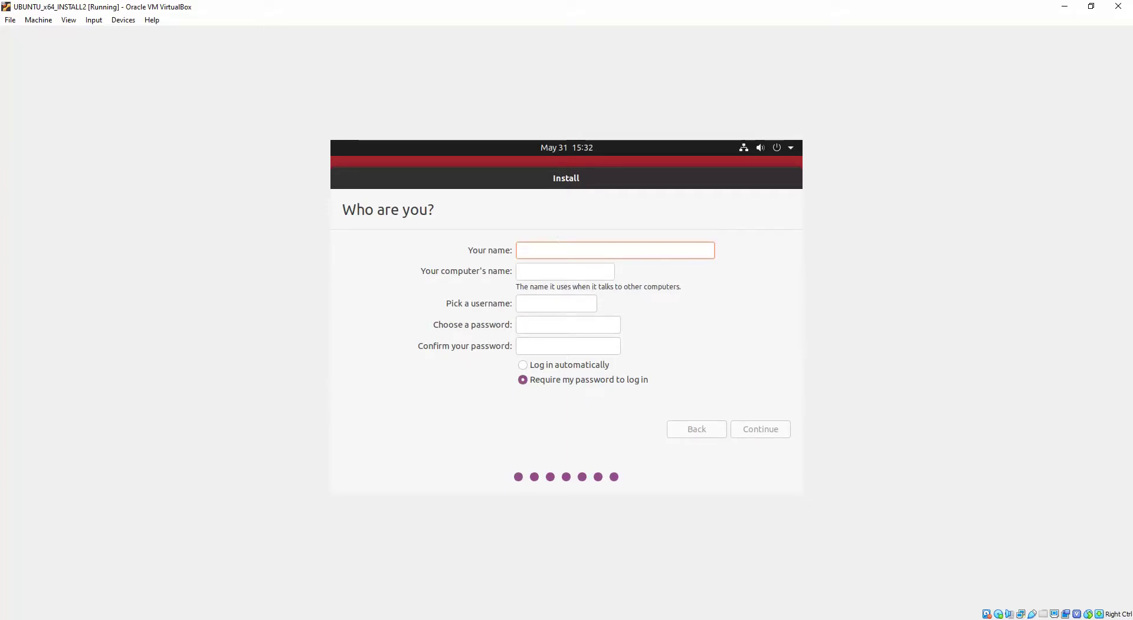
text(Richie)
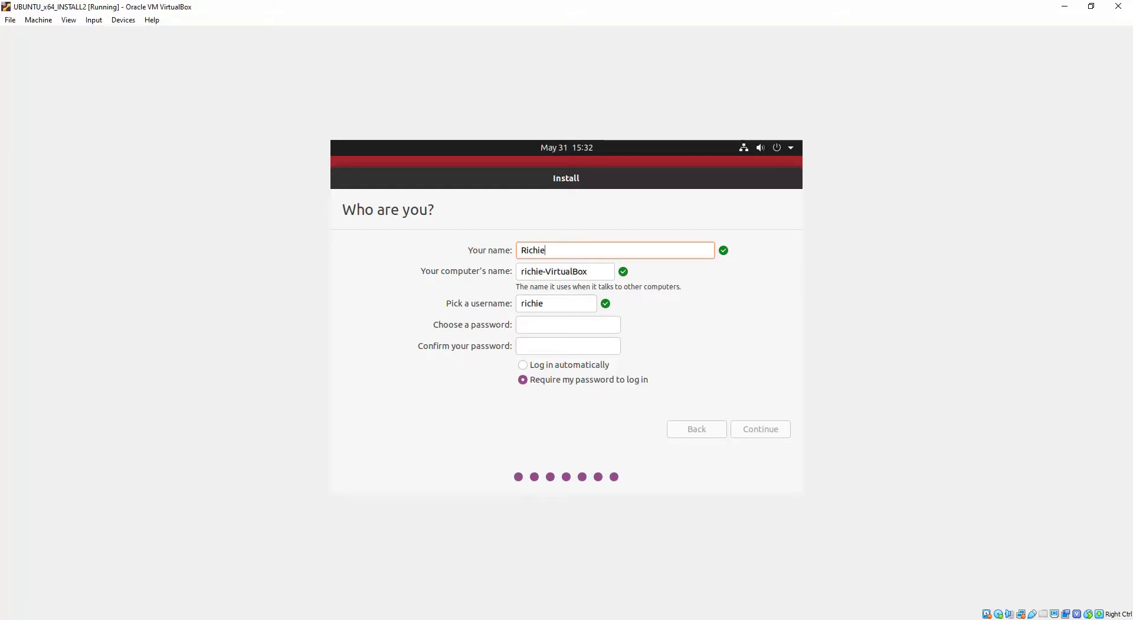
key(Tab)
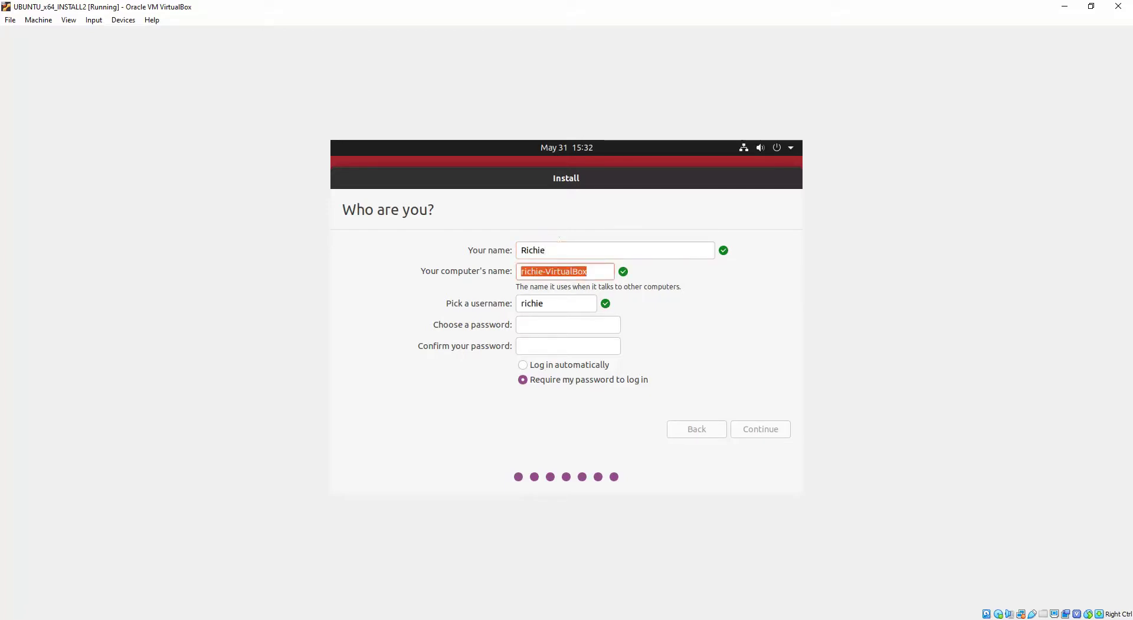
click(591, 271)
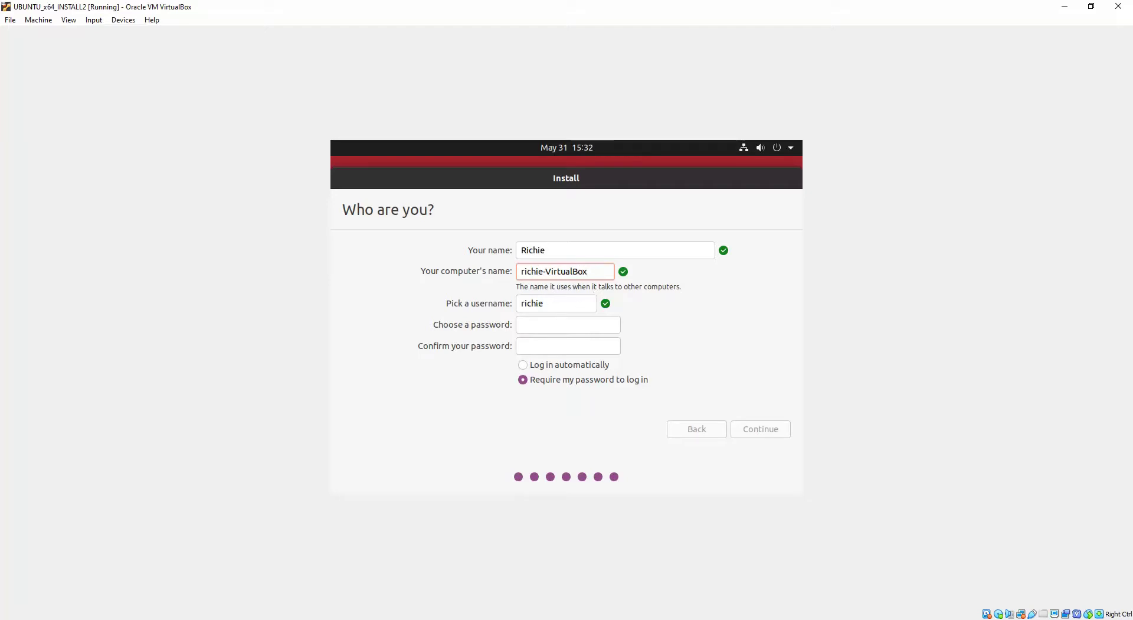
click(548, 301)
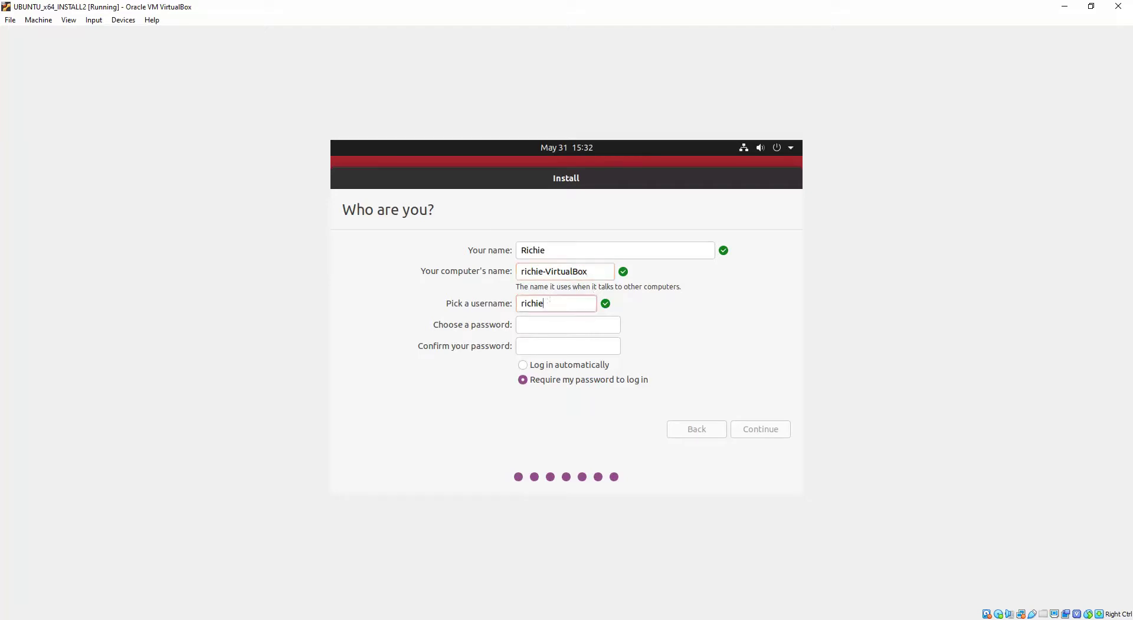
double_click(548, 302)
click(543, 323)
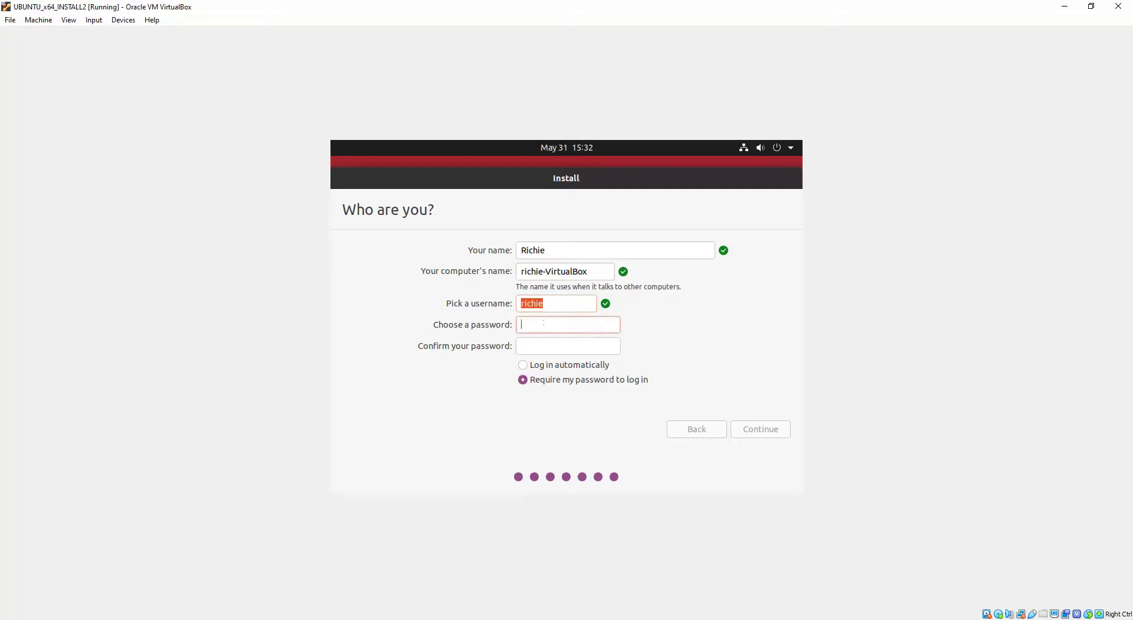
Step: Set and confirm the account password, enable automatic login, and continue the installation
text(12345)
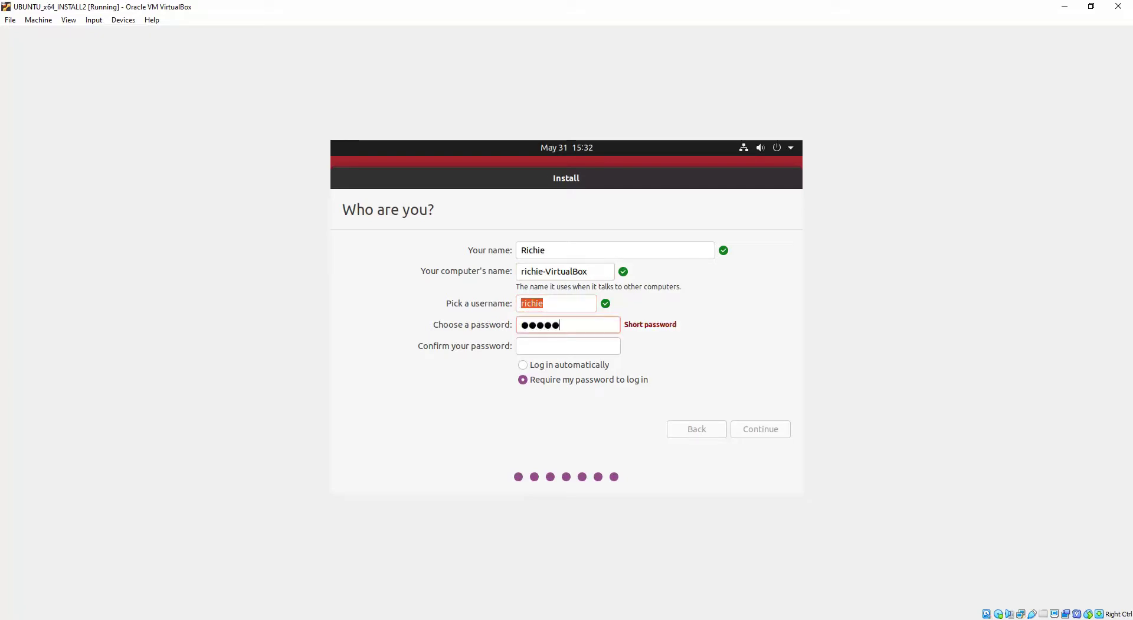
text(6789)
key(Tab)
text(123456789)
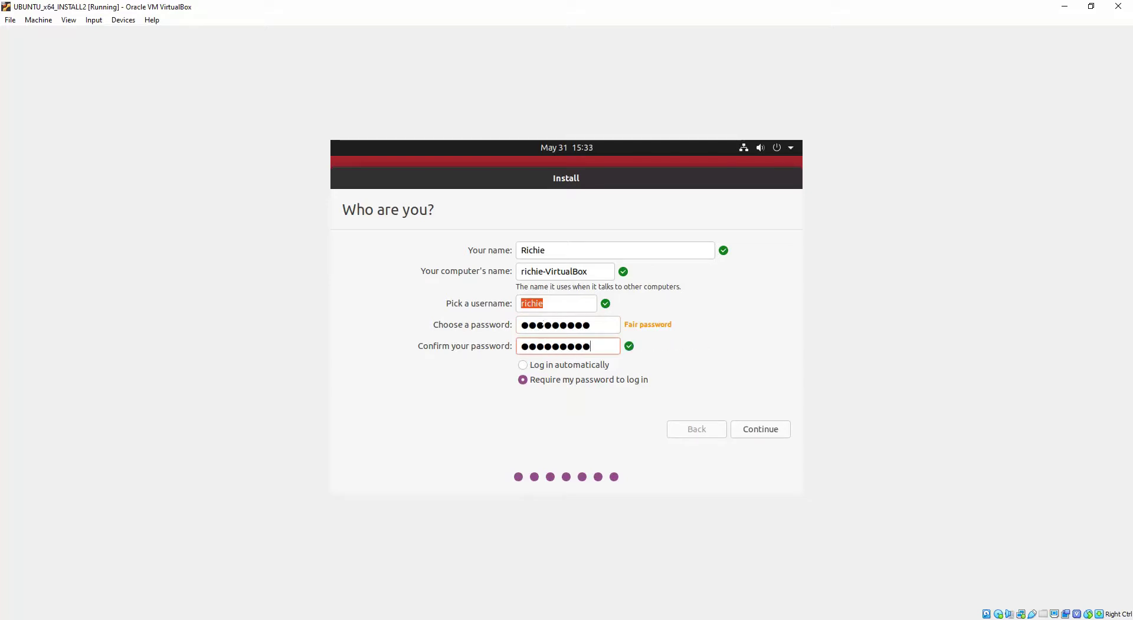
click(523, 366)
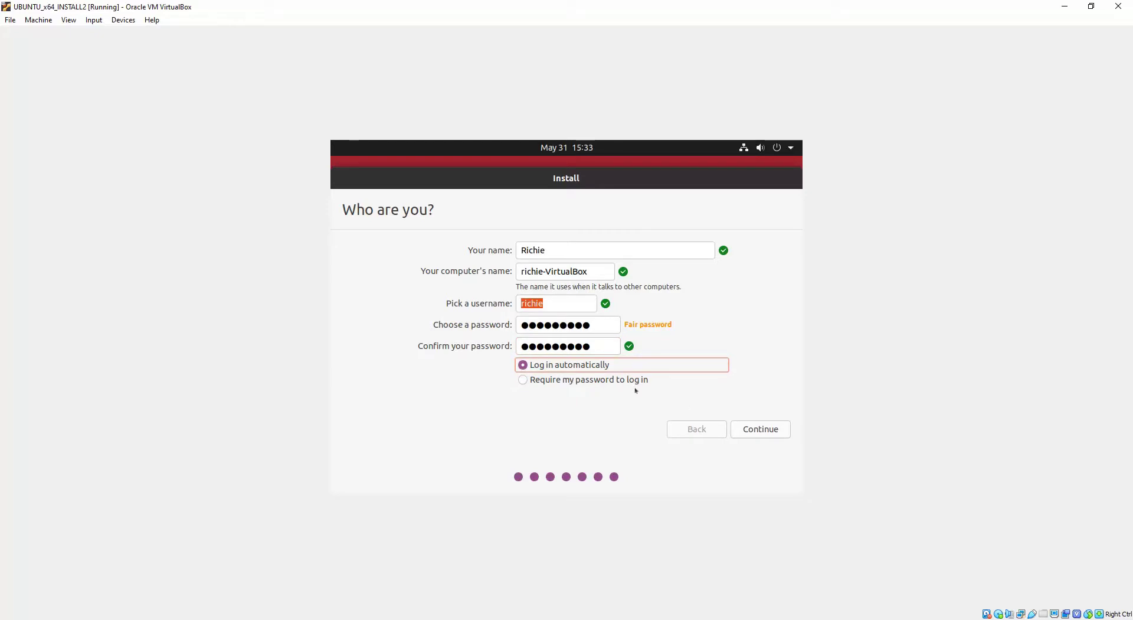
click(617, 380)
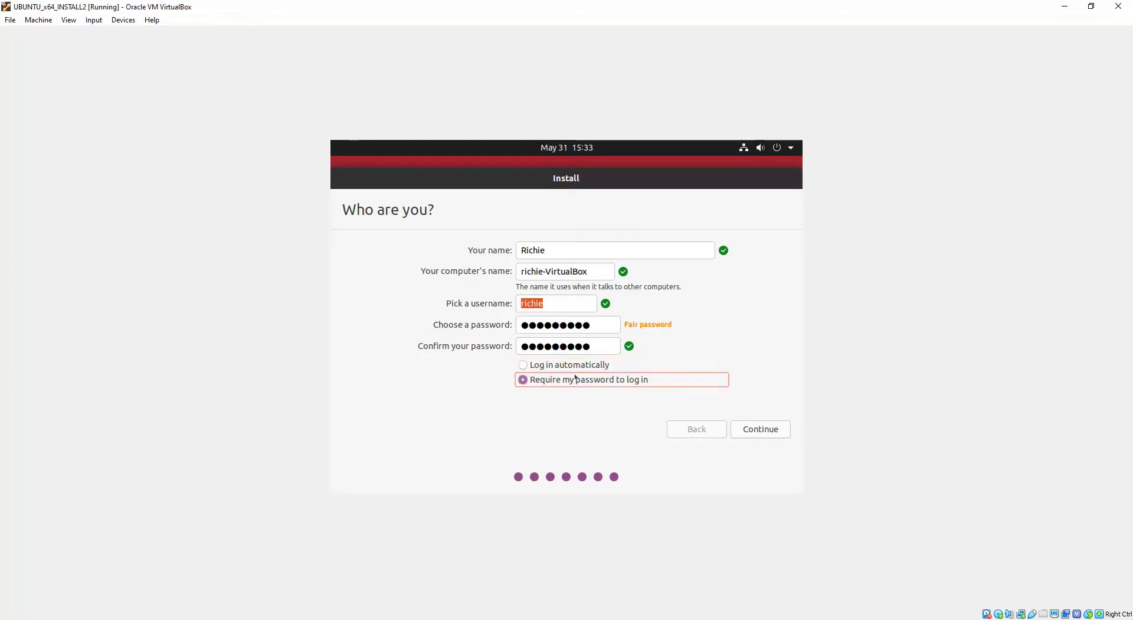
click(580, 365)
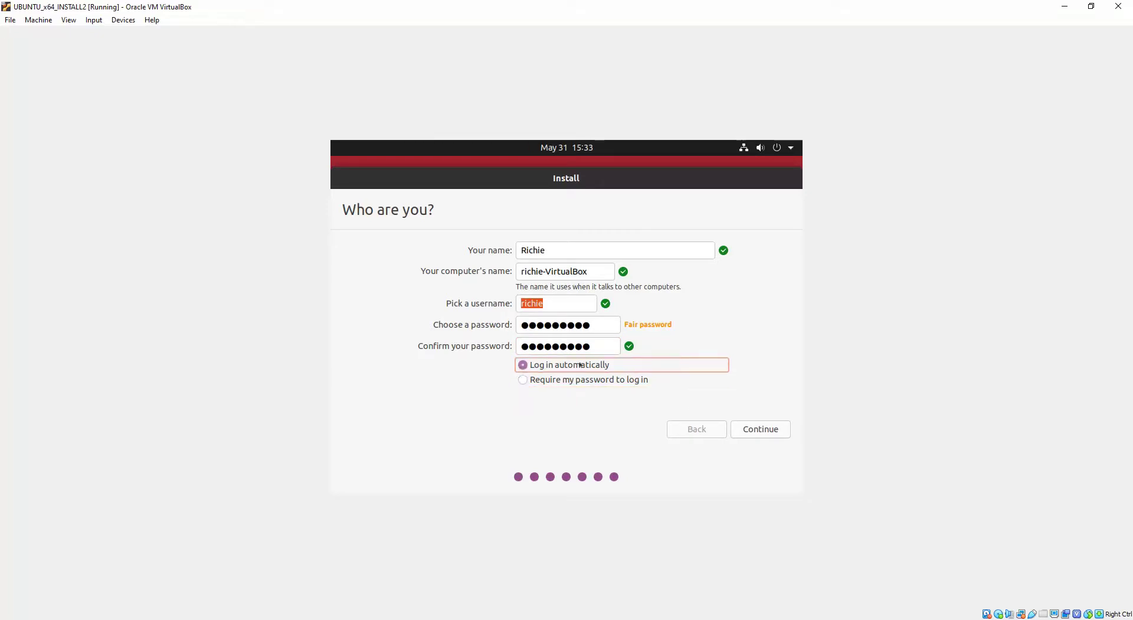
click(773, 430)
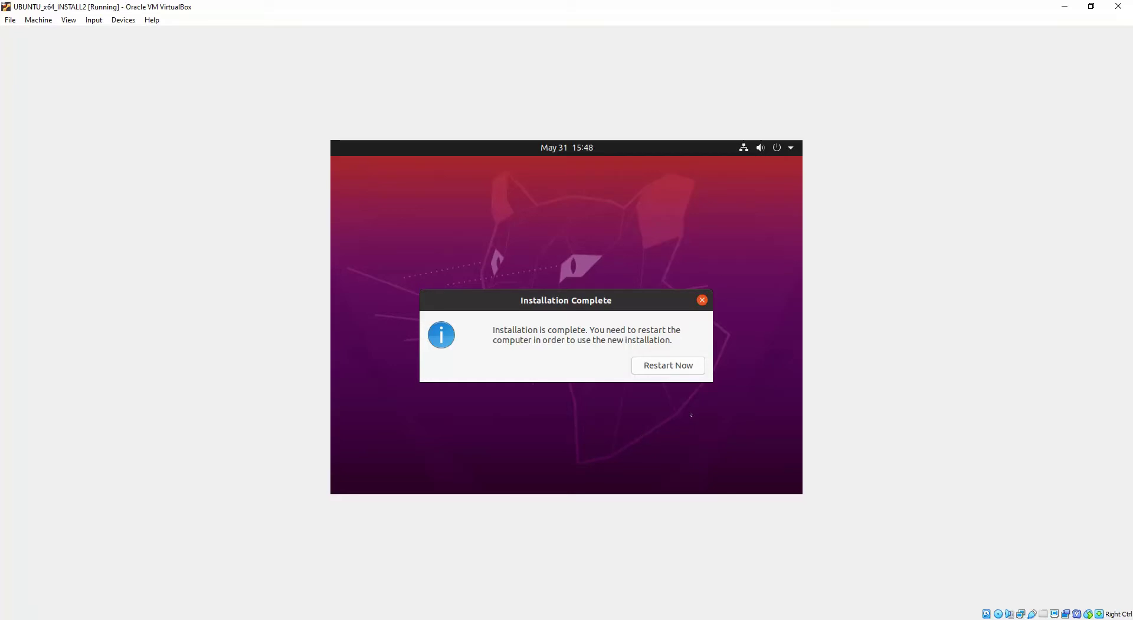
Step: Restart the VM into the installed Ubuntu, confirming the installation medium is removed
click(676, 366)
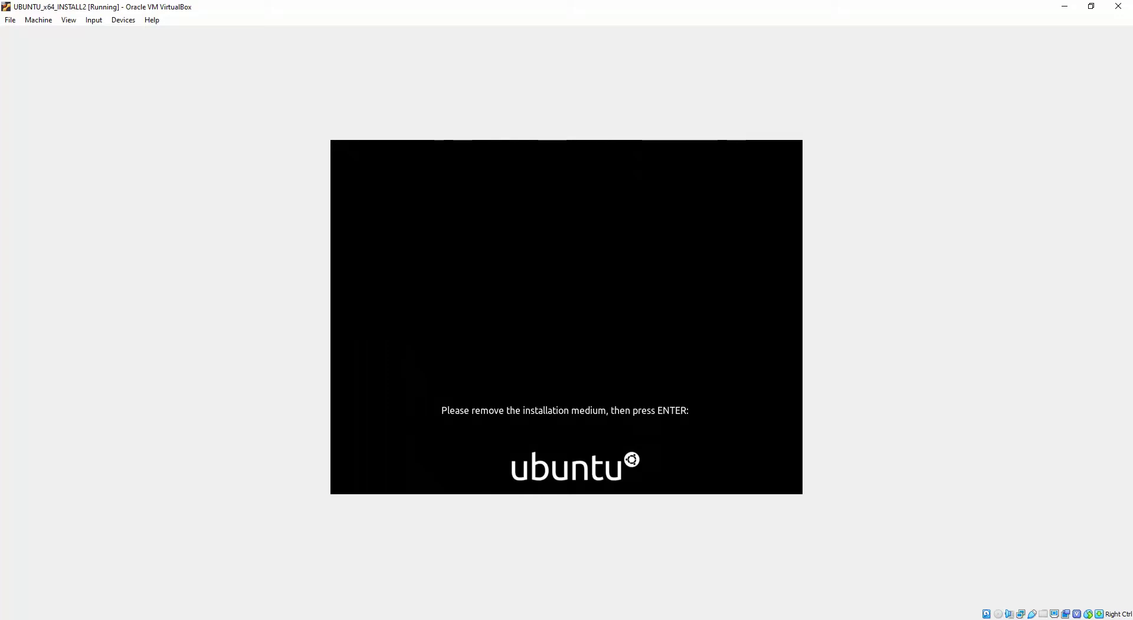
key(Return)
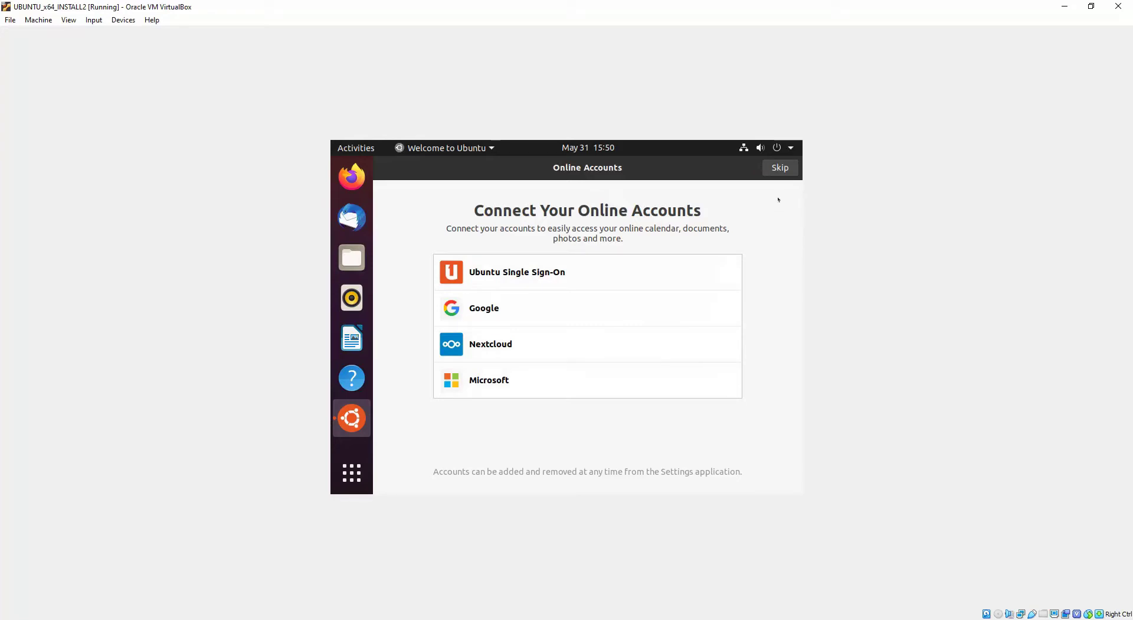
Step: Skip Online Accounts and Livepatch, keep sending system info, and leave location services off
click(780, 169)
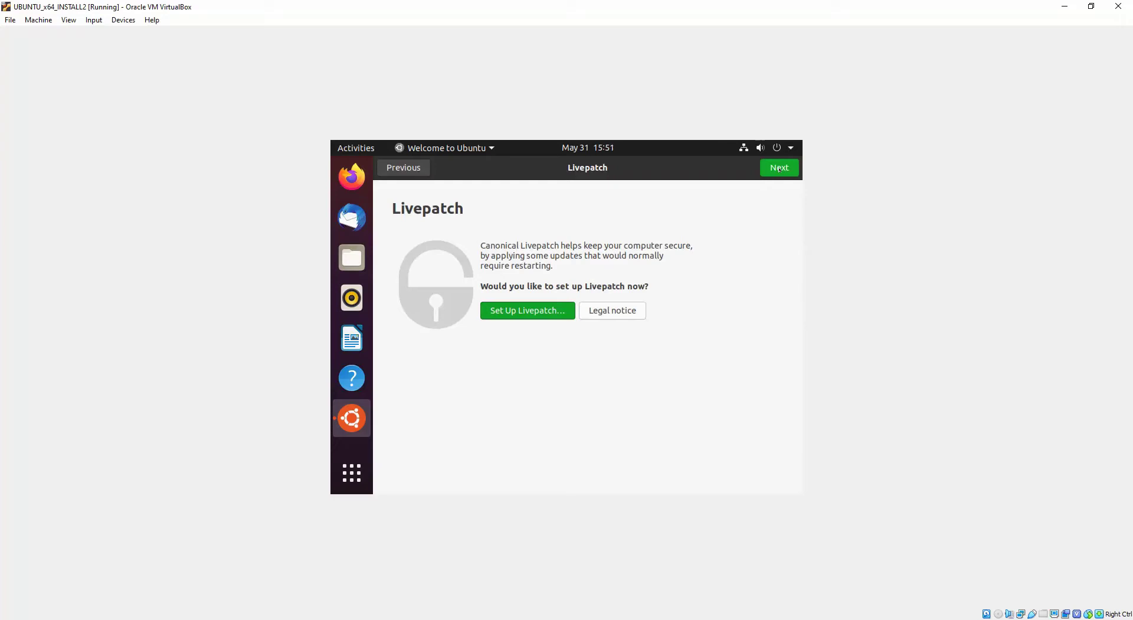
click(779, 169)
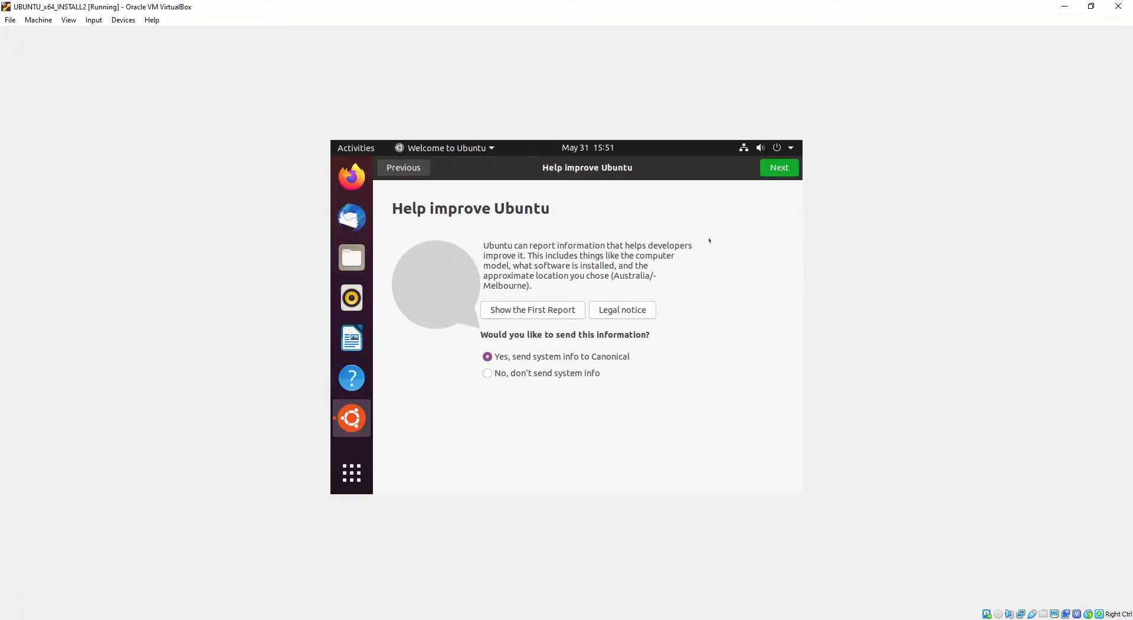
click(779, 169)
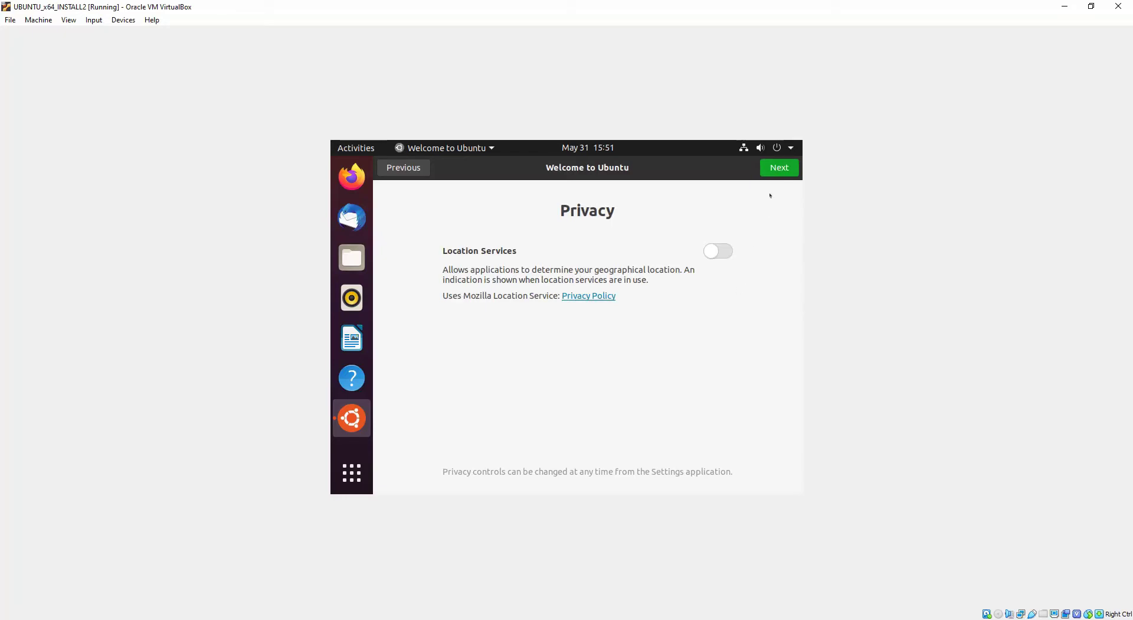
click(775, 173)
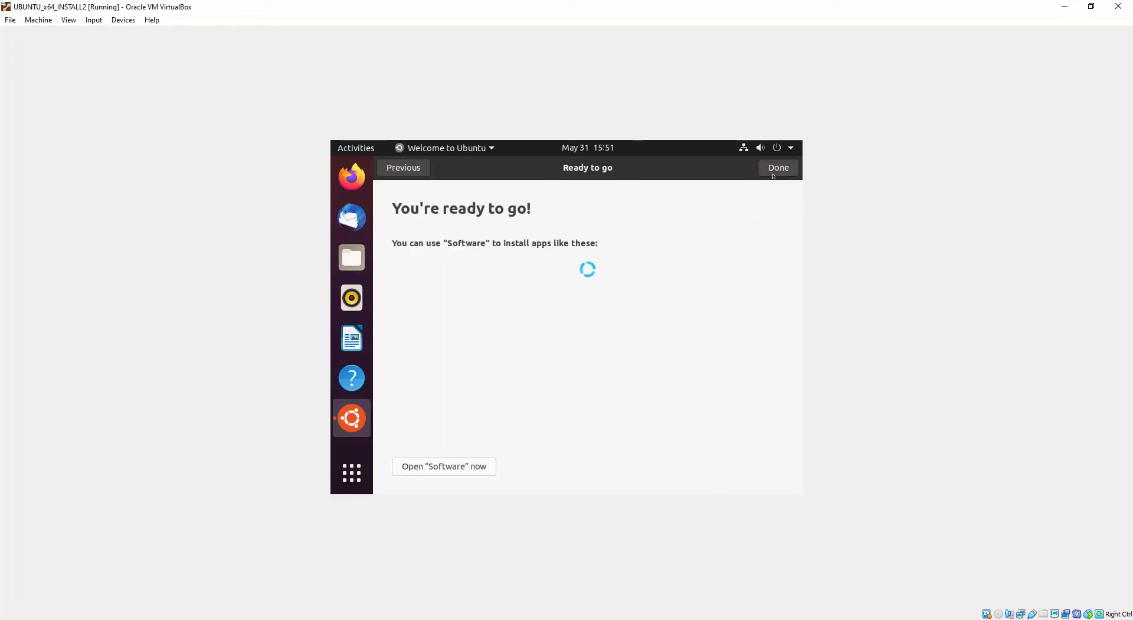
Step: Finish the welcome setup, glance at the Show Applications overview, and return to the desktop
click(774, 171)
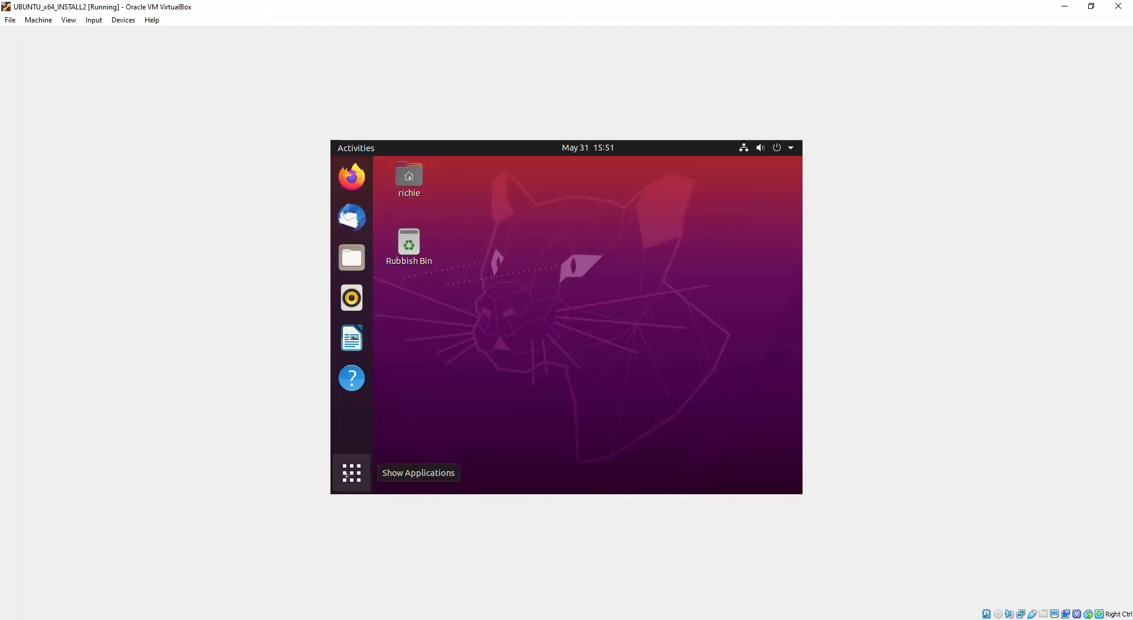
click(347, 475)
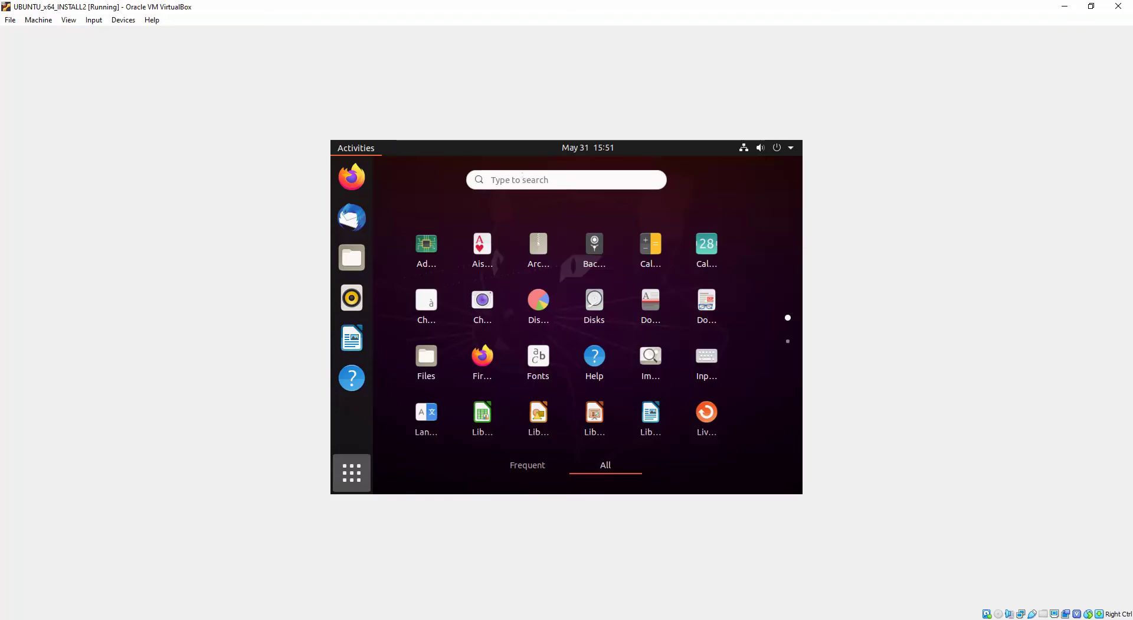
click(492, 180)
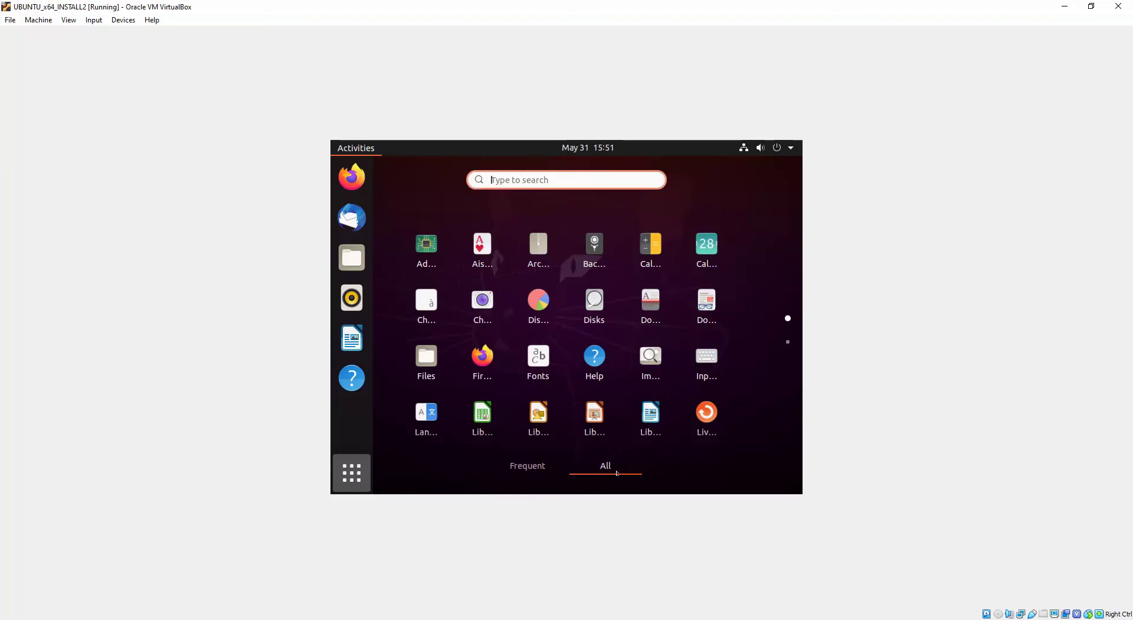
key(Escape)
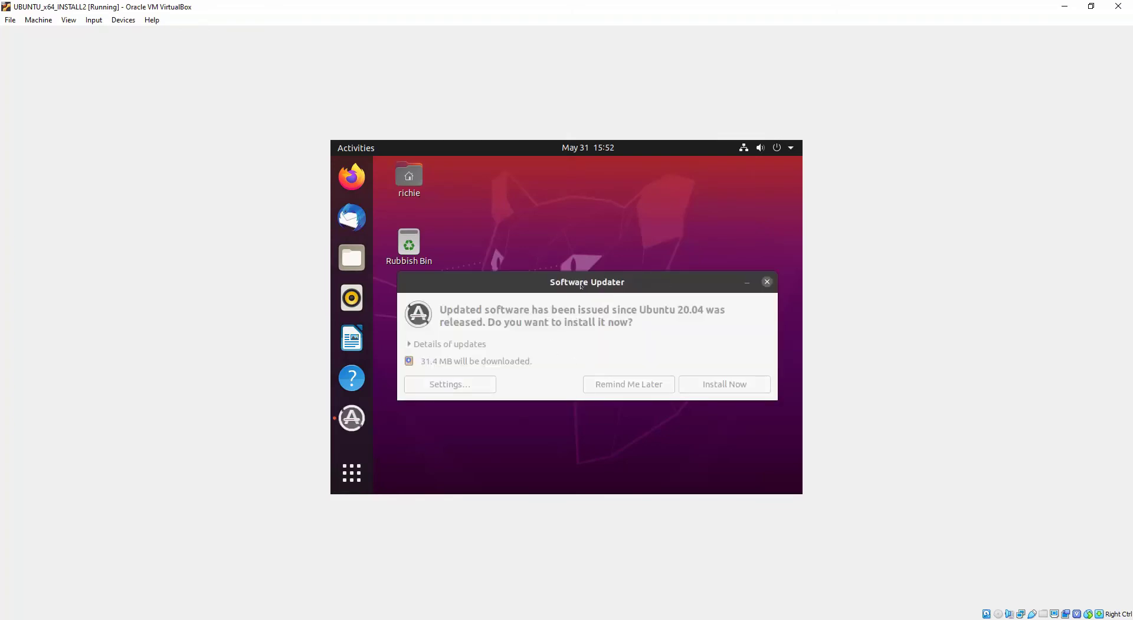
Step: Drag the Software Updater prompt for the 31.4 MB of updates slightly higher
drag(581, 285, 578, 257)
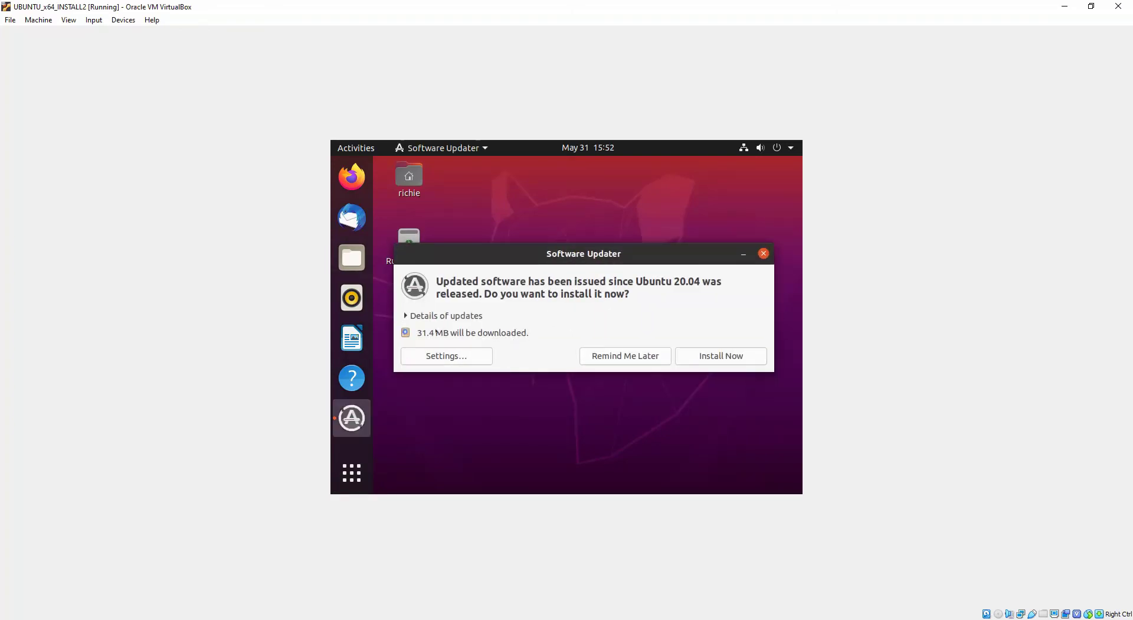